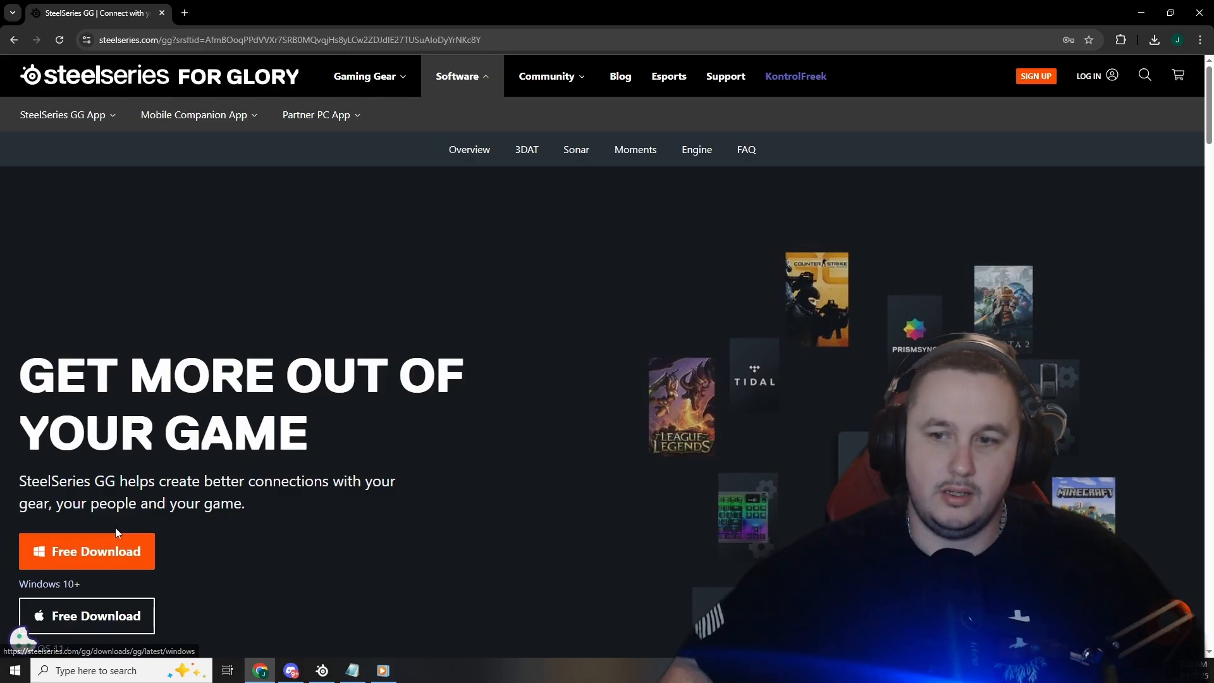
Look over the SteelSeries GG download options for Windows and macOS, and minimize the browser
{"action": "scroll", "coordinate": [116, 527], "scroll_direction": "down", "scroll_amount": 1}
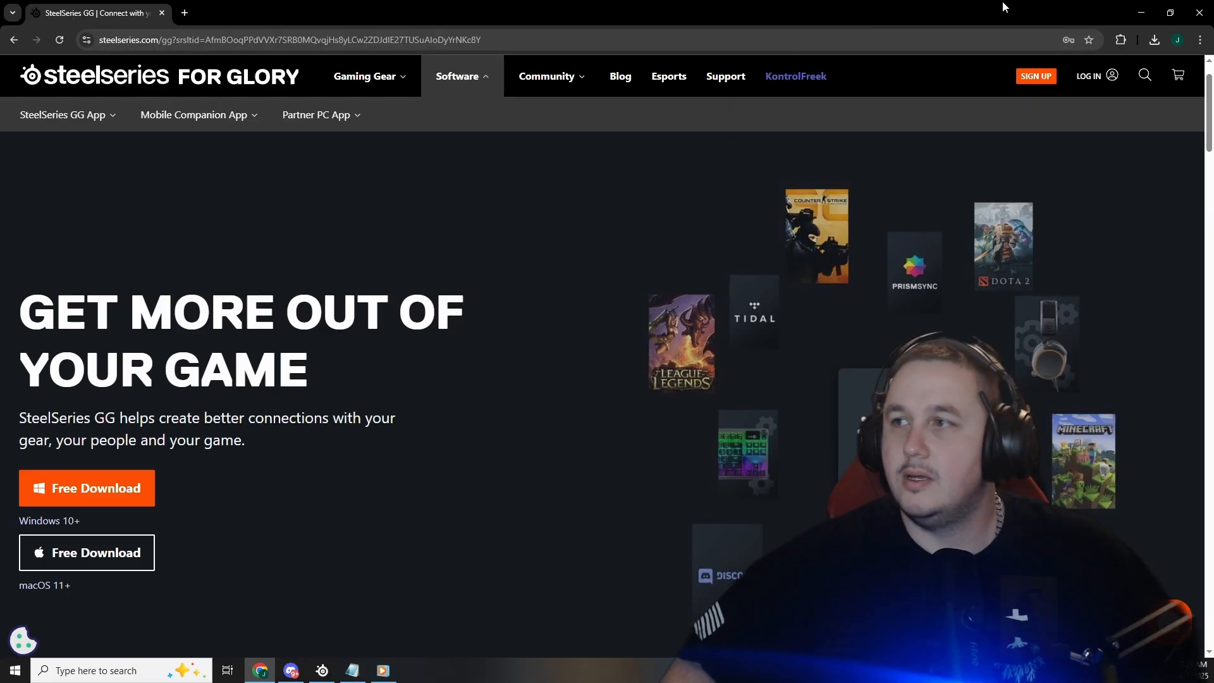
{"action": "left_click", "coordinate": [1148, 15]}
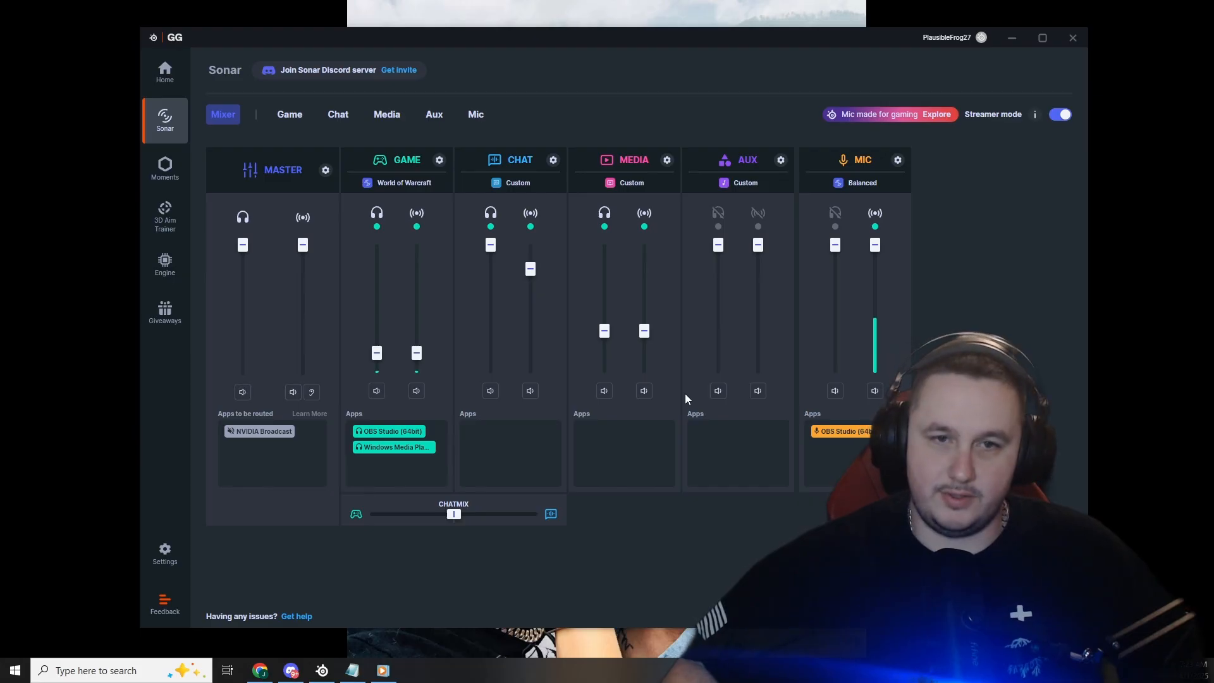
Review the personal mix, stream mix and mic input devices in Sonar's Master channel settings, including the available stream mix outputs
{"action": "left_click", "coordinate": [325, 171]}
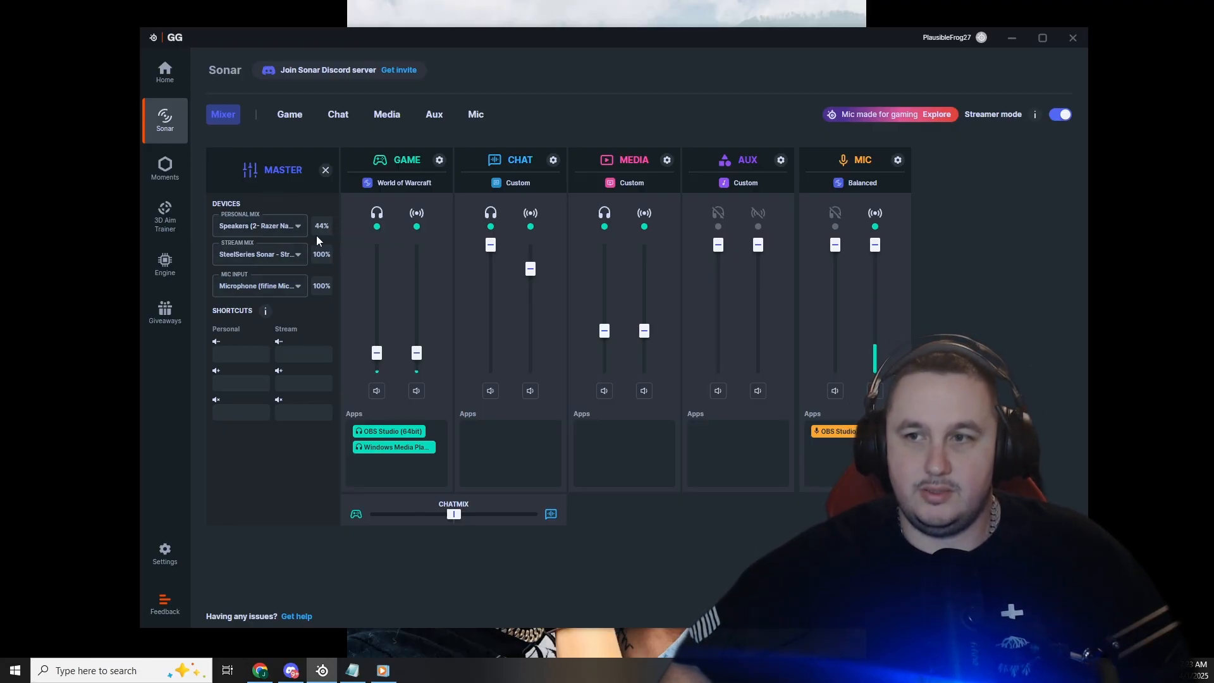
{"action": "left_click", "coordinate": [303, 252]}
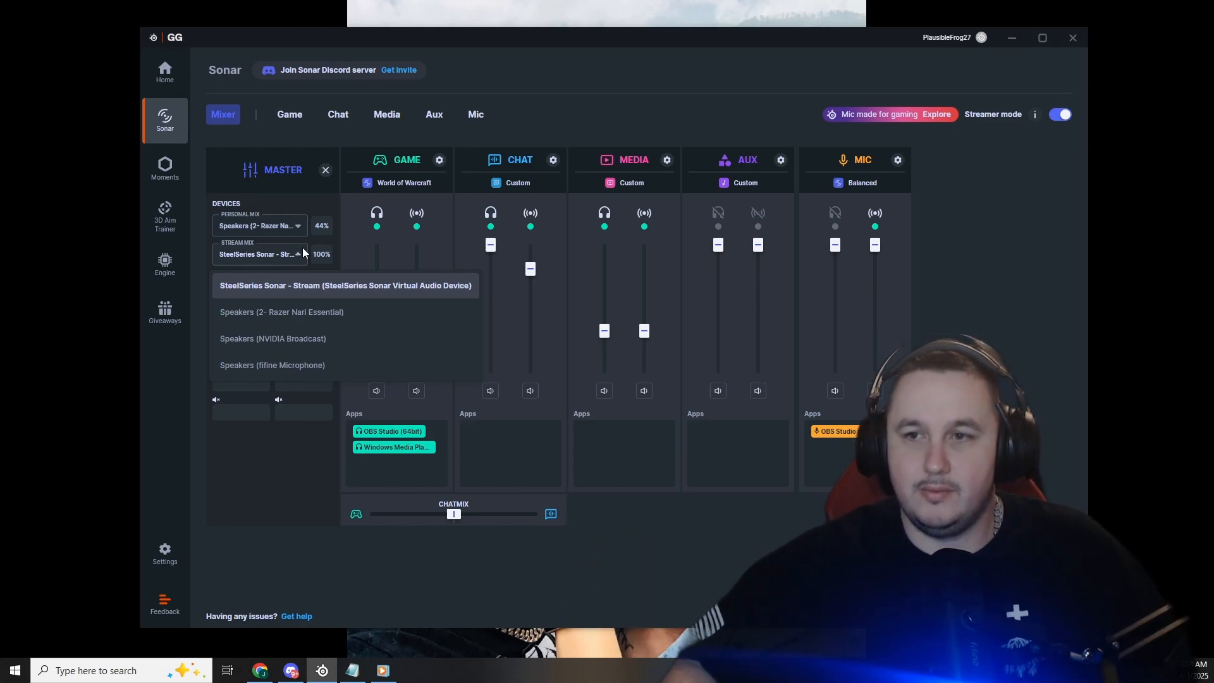
{"action": "left_click", "coordinate": [305, 196]}
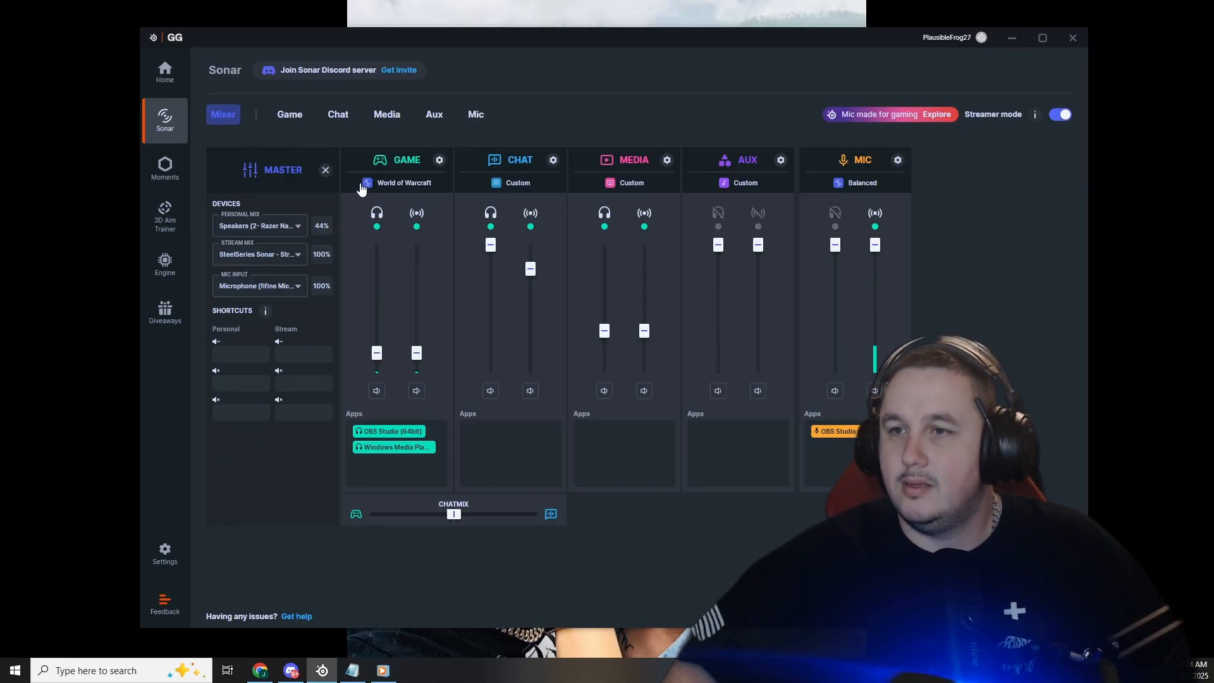
{"action": "left_click", "coordinate": [327, 170]}
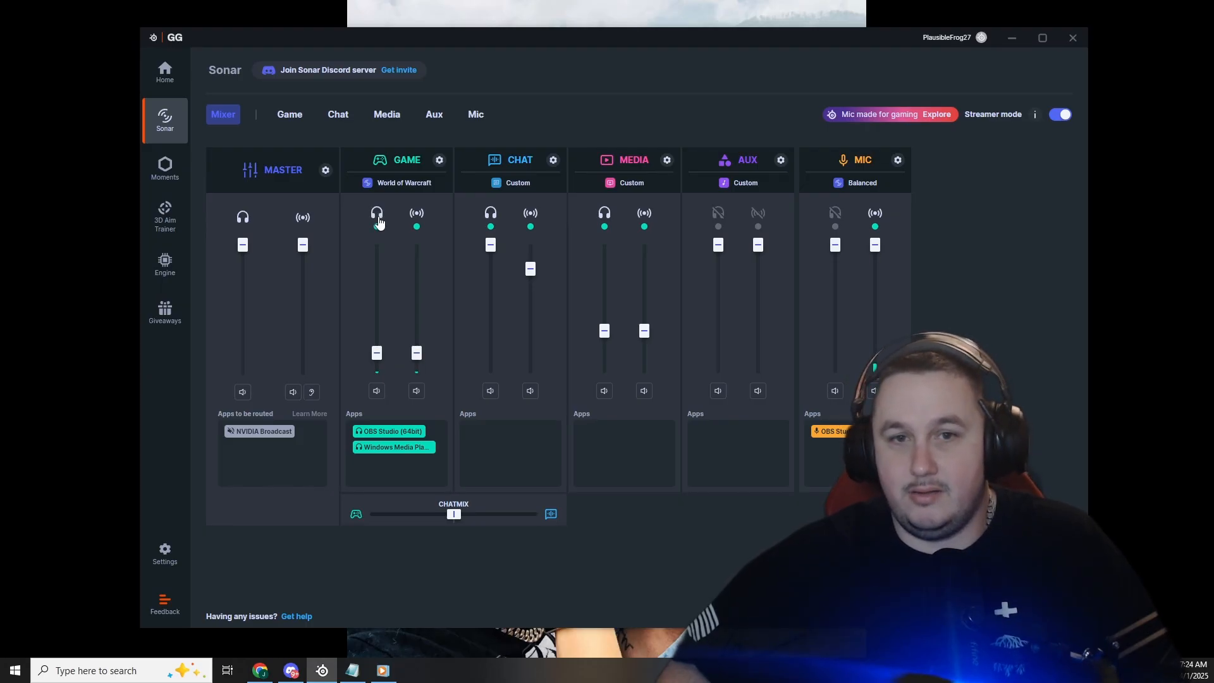
Turn the Game channel's stream output off and back on
{"action": "left_click", "coordinate": [415, 215]}
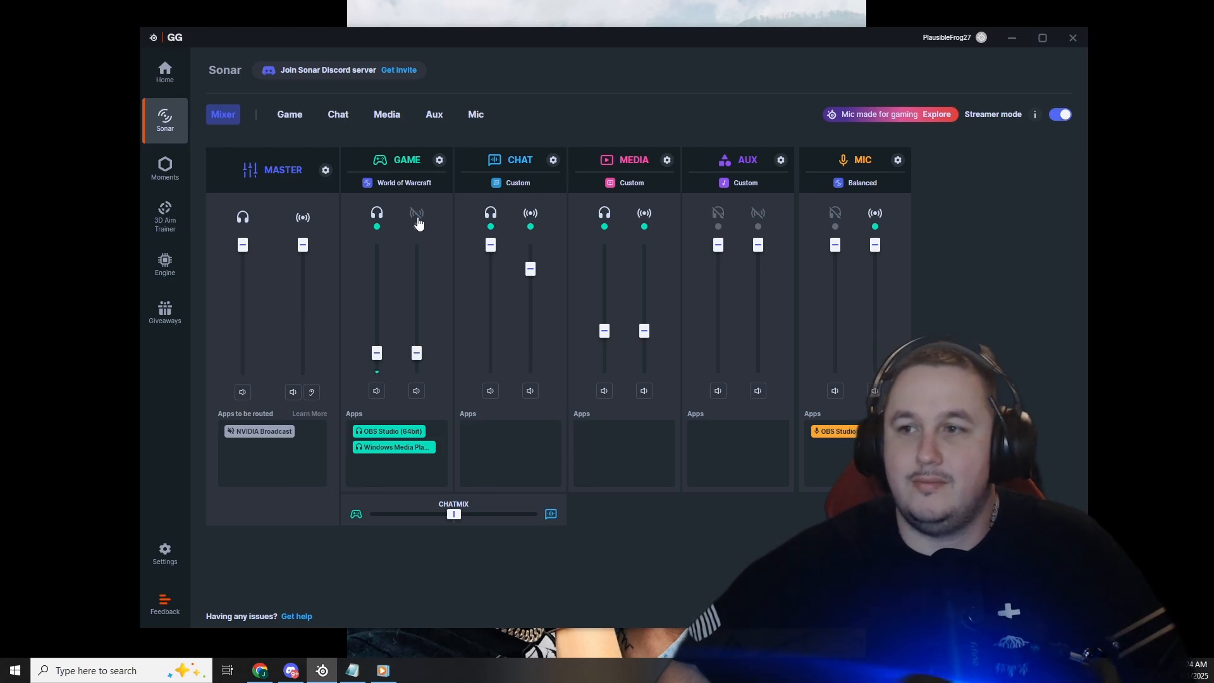
{"action": "left_click", "coordinate": [422, 220]}
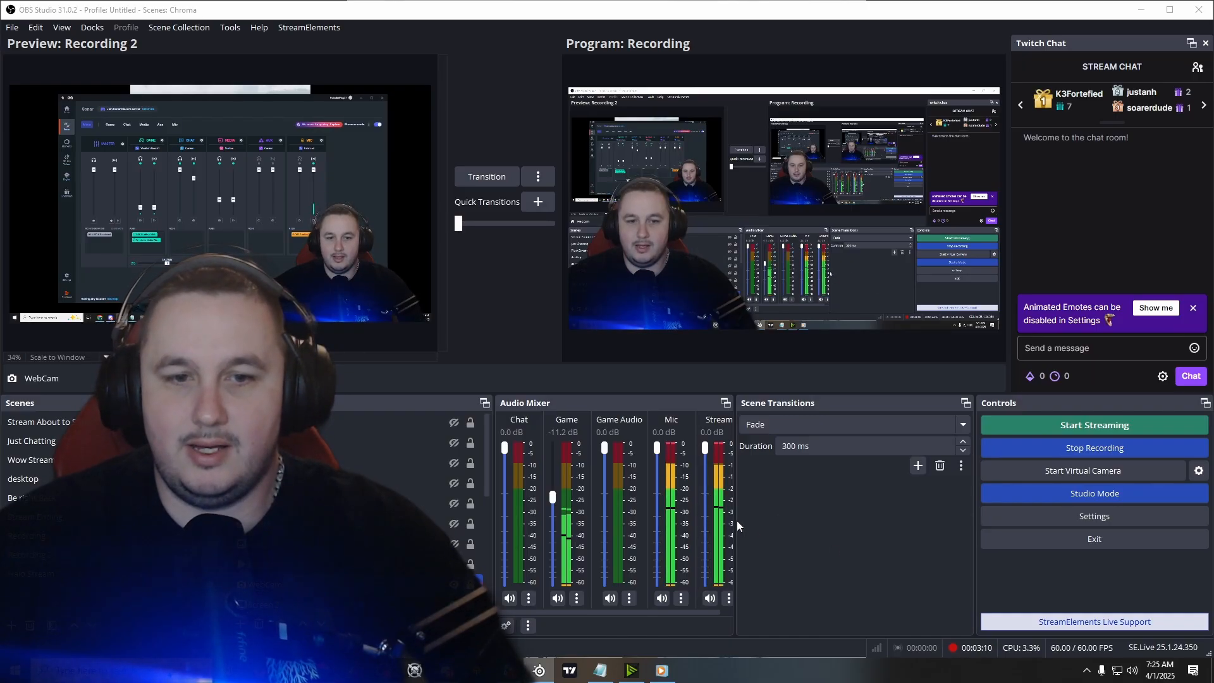
Switch to OBS Studio and widen the Audio Mixer dock to fit the Stream channel
{"action": "left_click_drag", "start_coordinate": [735, 519], "coordinate": [795, 516]}
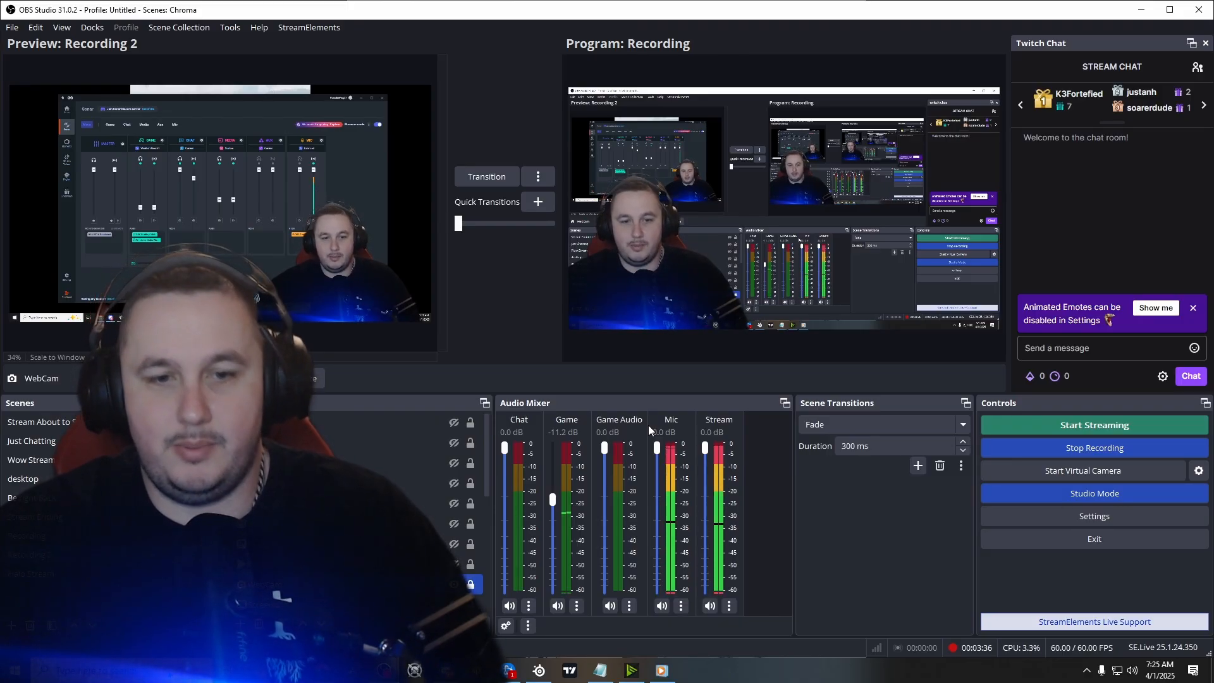
Review the OBS output, stream service and global audio device settings, and close the settings dialog
{"action": "left_click", "coordinate": [1068, 513]}
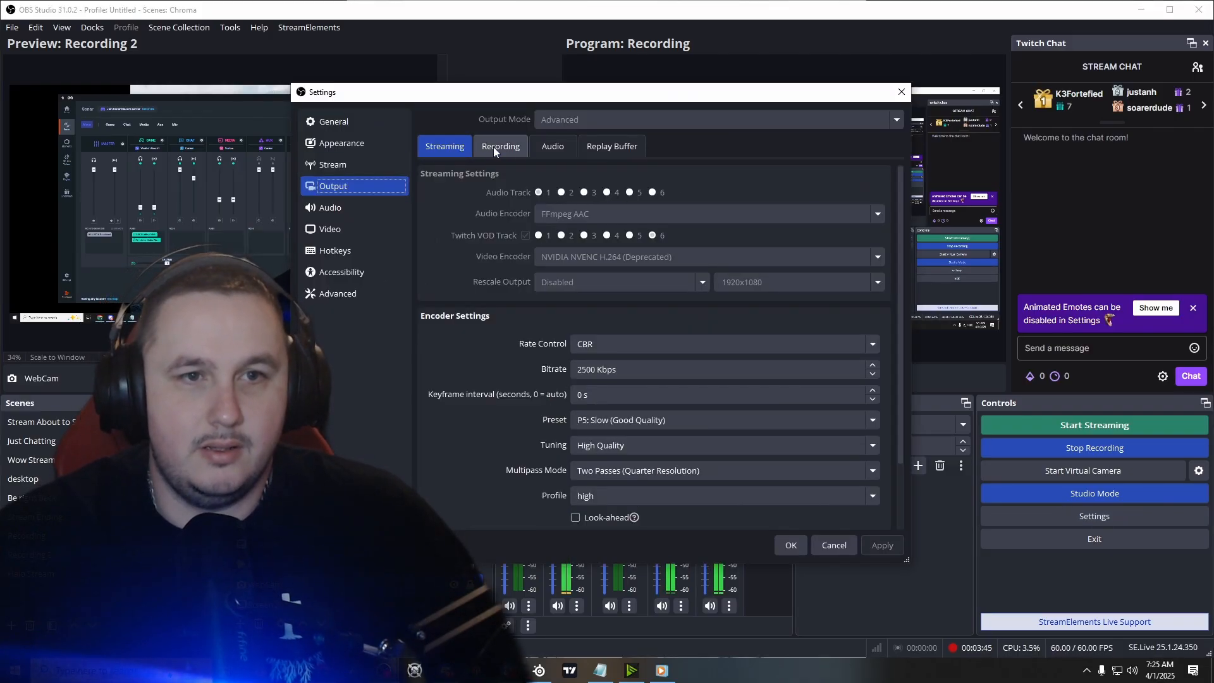
{"action": "left_click", "coordinate": [549, 147]}
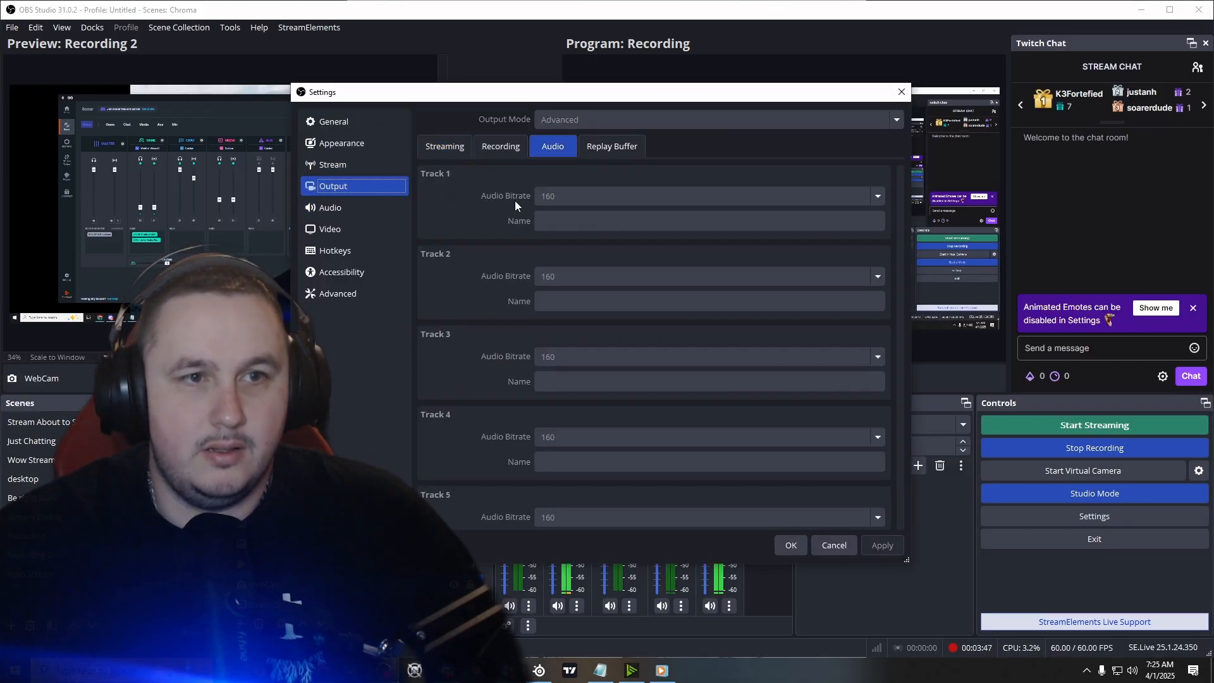
{"action": "left_click", "coordinate": [389, 166]}
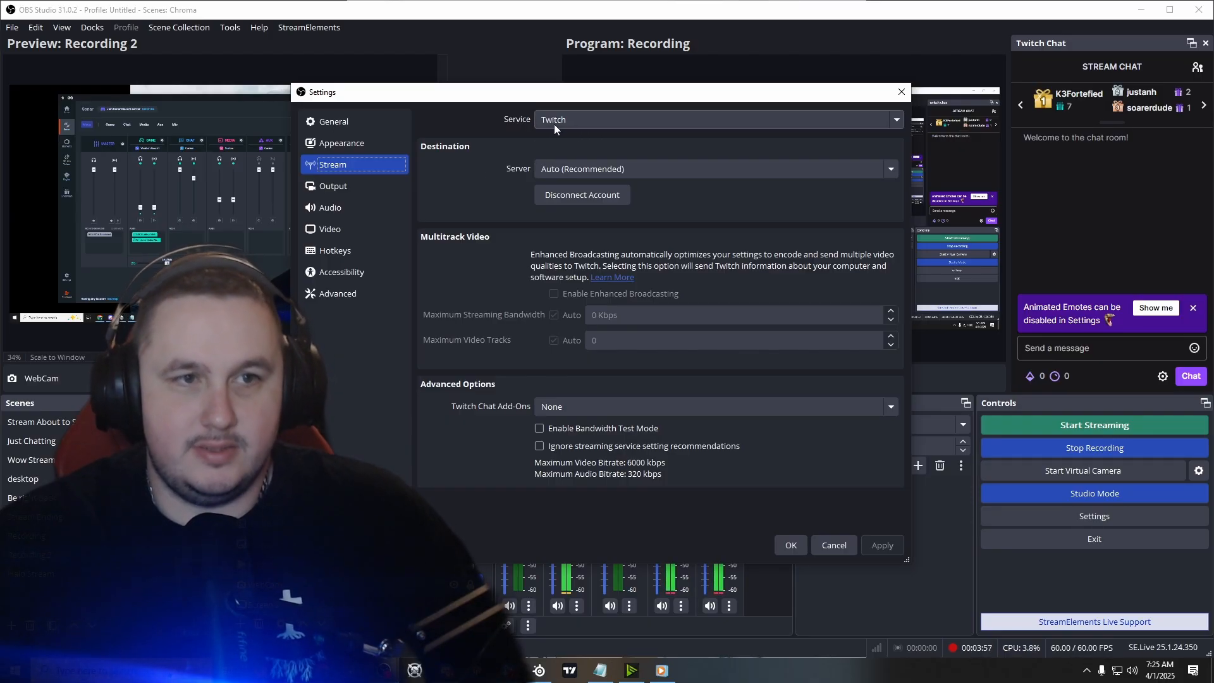
{"action": "left_click", "coordinate": [352, 190]}
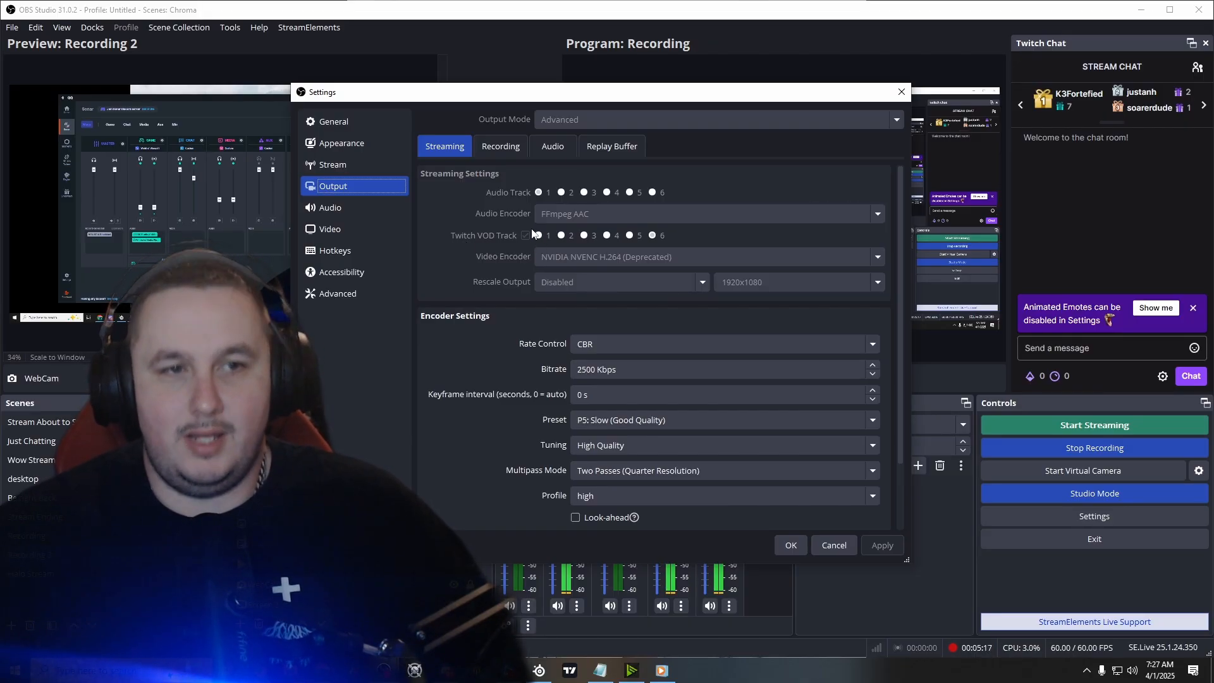
{"action": "left_click", "coordinate": [310, 214]}
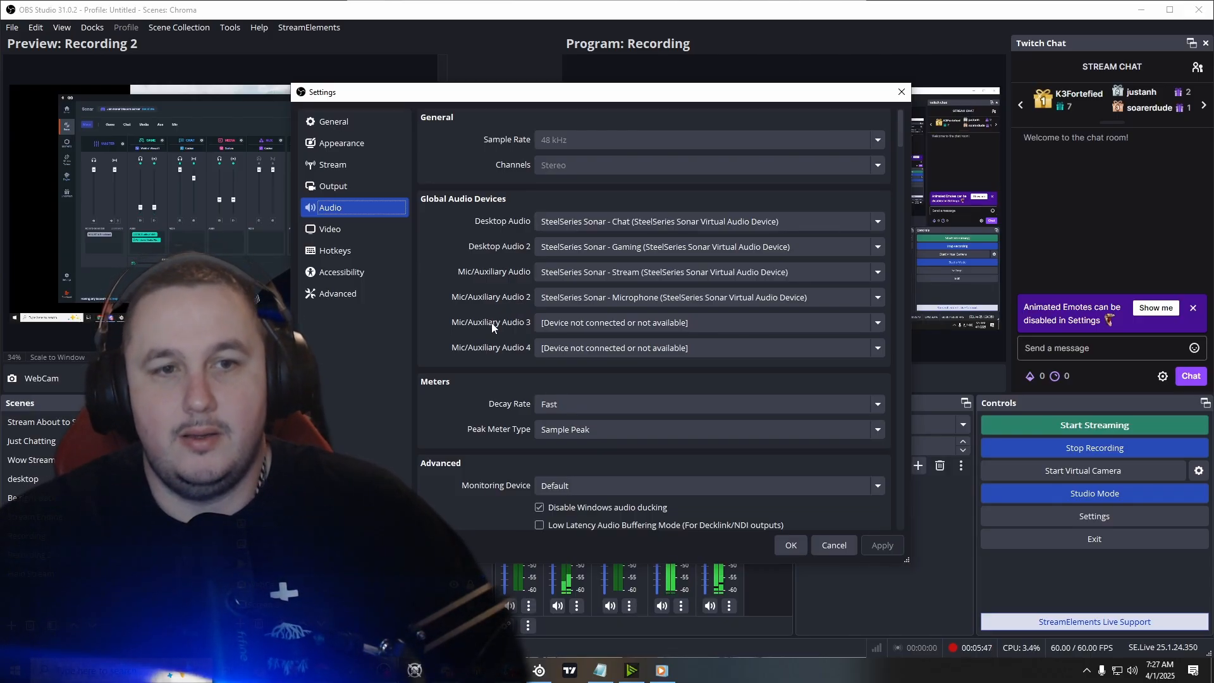
{"action": "left_click", "coordinate": [791, 545]}
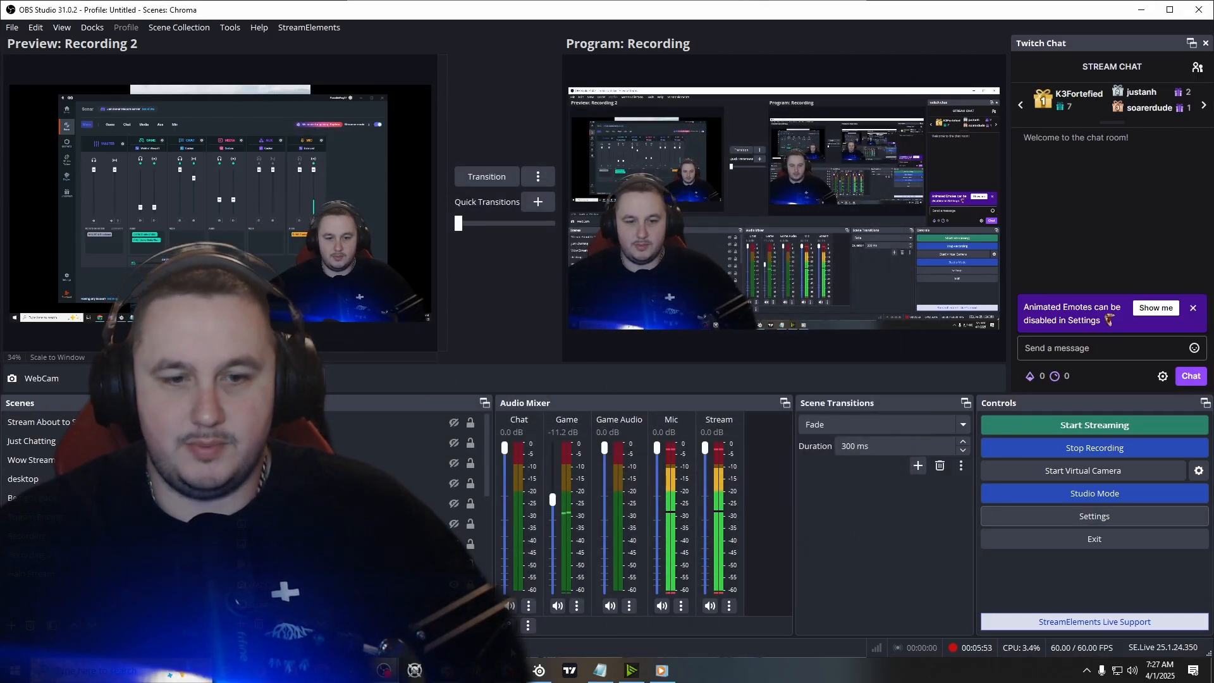
Open the Advanced Audio Properties to examine the track assignments of the mixer sources
{"action": "left_click", "coordinate": [728, 608]}
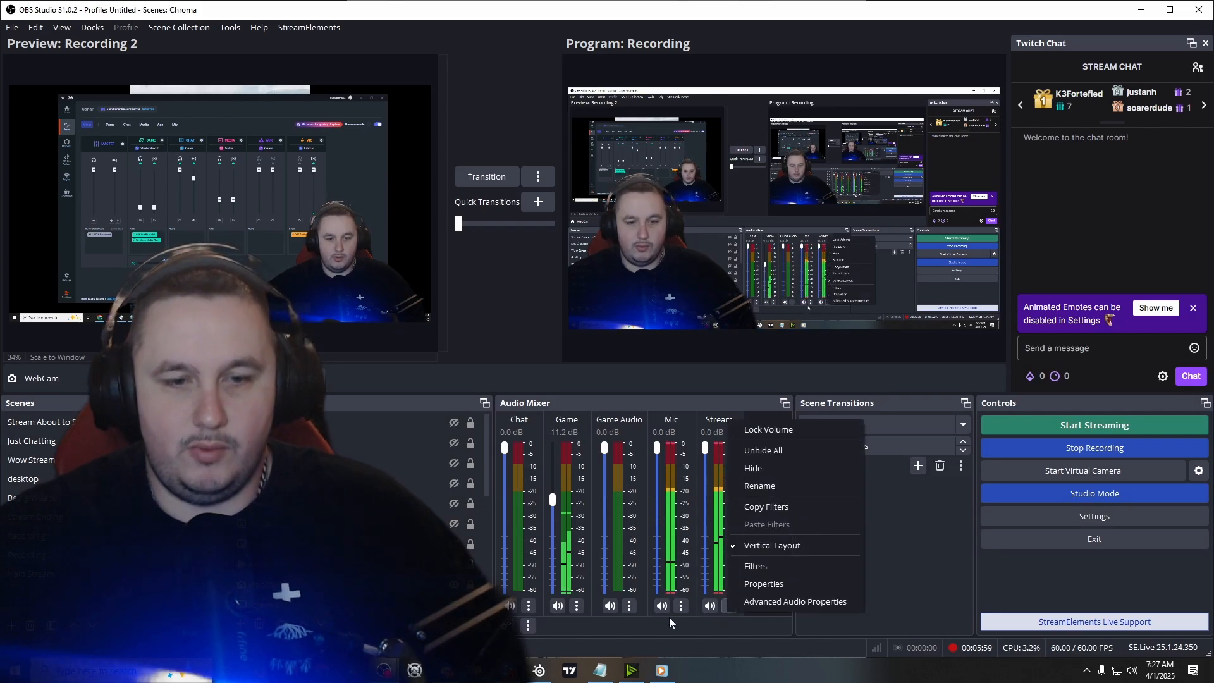
{"action": "left_click", "coordinate": [528, 625]}
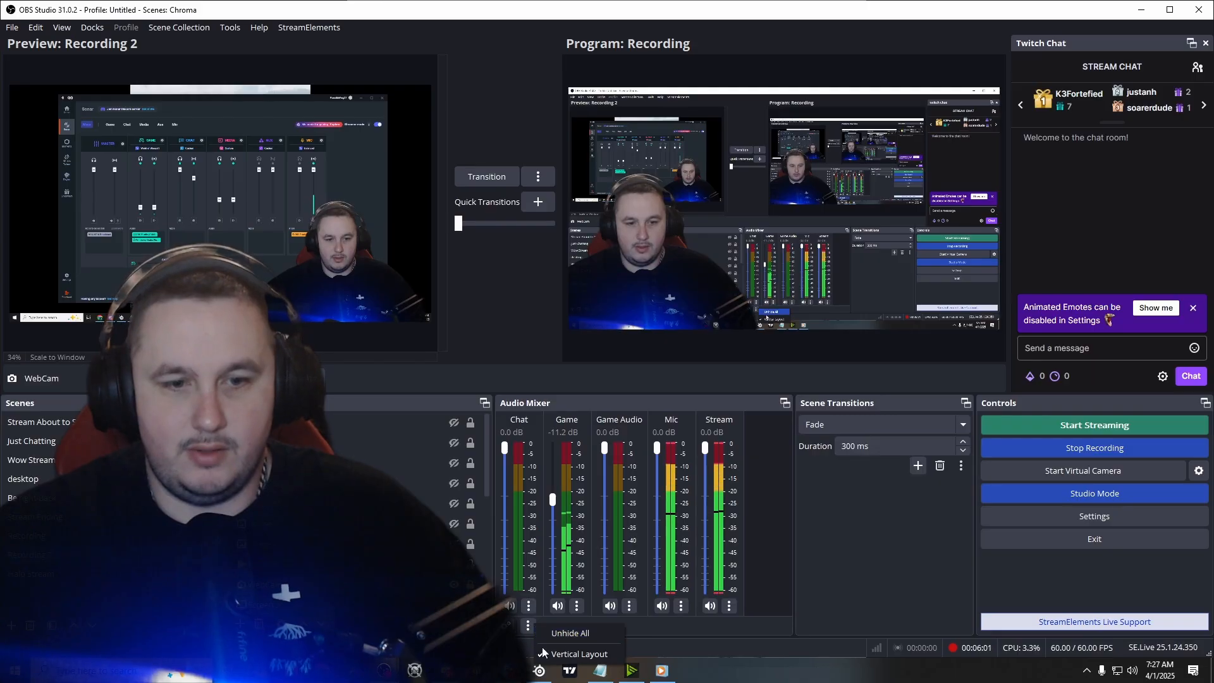
{"action": "left_click", "coordinate": [572, 643]}
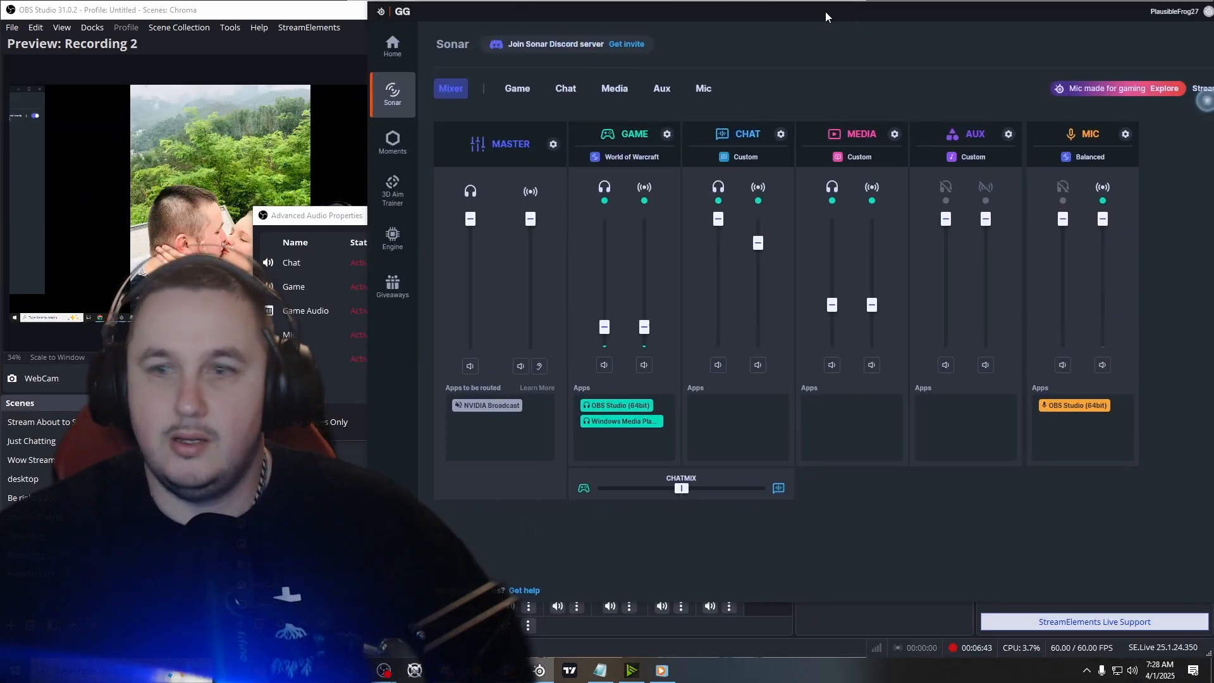
{"action": "left_click_drag", "start_coordinate": [825, 12], "coordinate": [627, 29]}
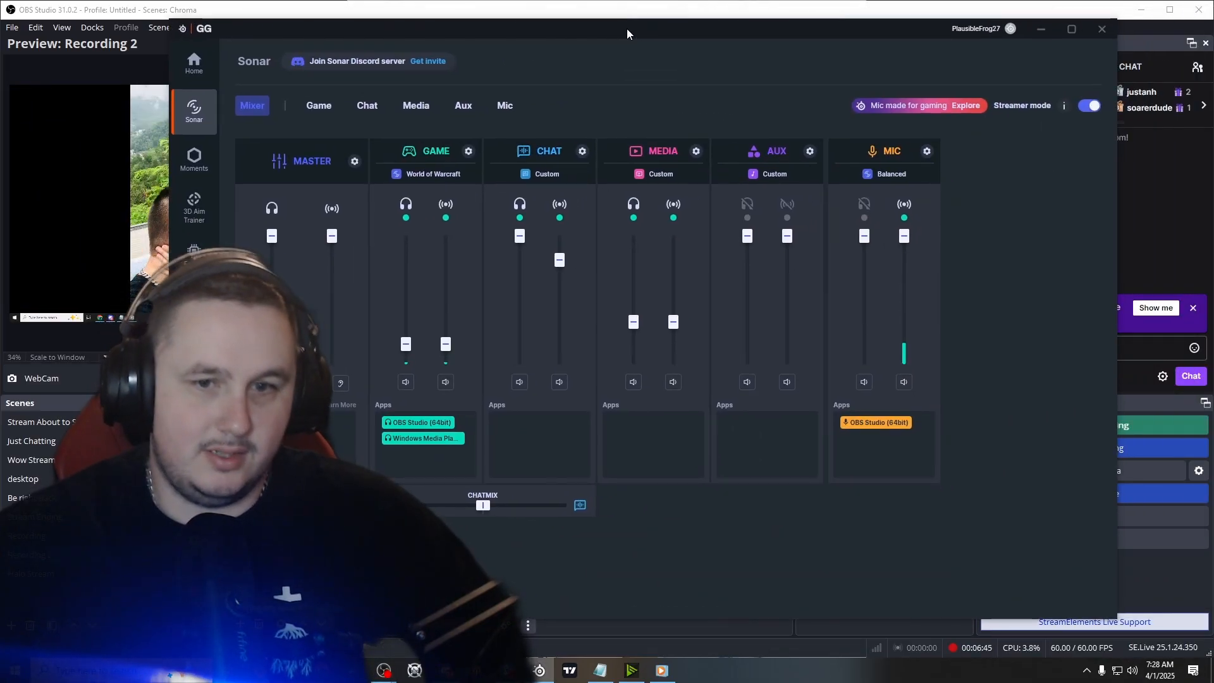
{"action": "left_click", "coordinate": [54, 145]}
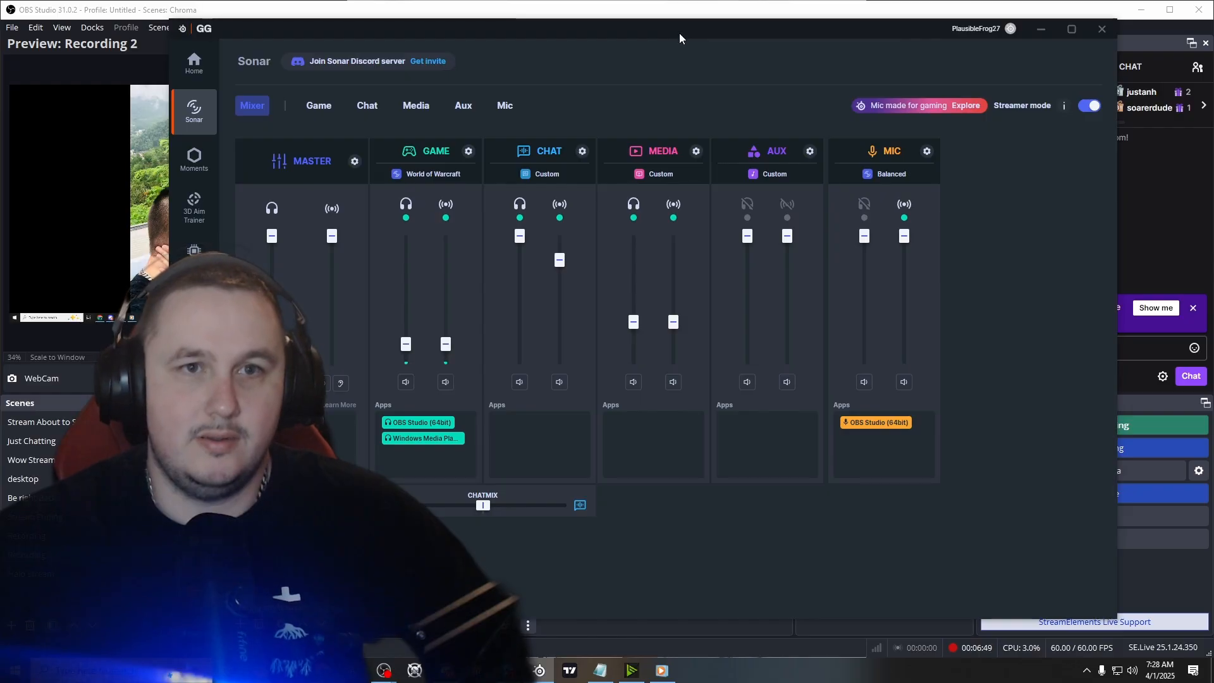
{"action": "left_click_drag", "start_coordinate": [680, 33], "coordinate": [665, 0]}
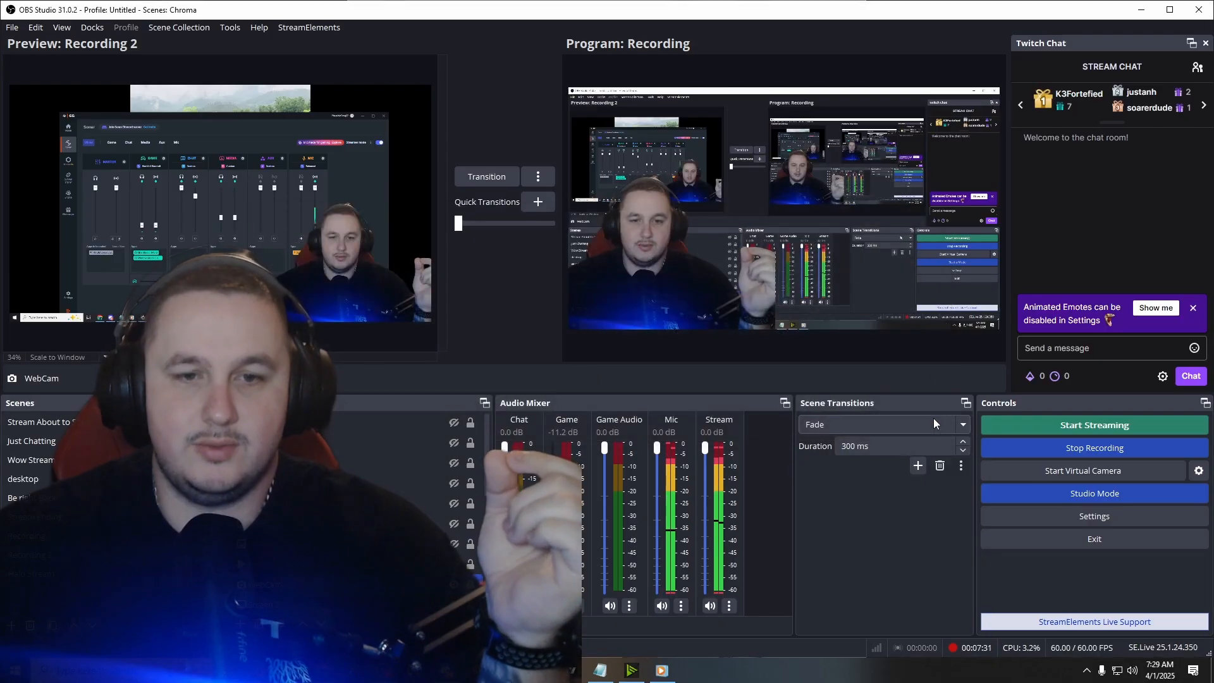
{"action": "left_click", "coordinate": [933, 421]}
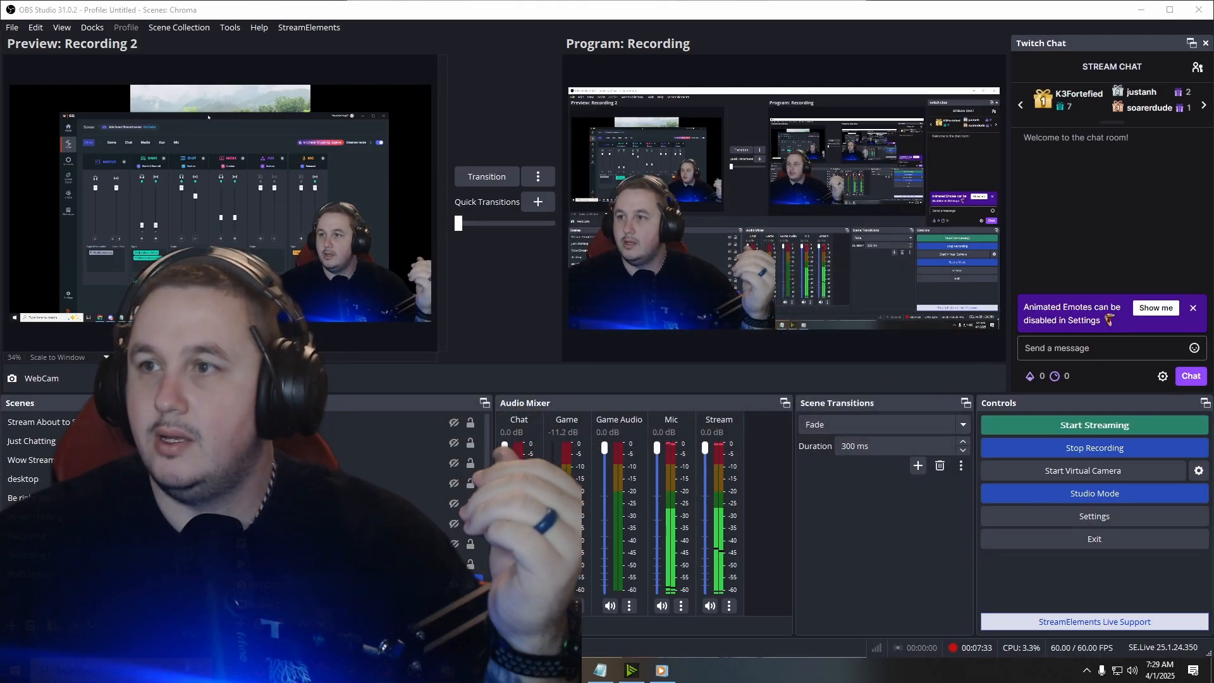
Bring the Sonar mixer over OBS and reroute Windows Media Player from Game to Aux, then to the Media channel
{"action": "left_click_drag", "start_coordinate": [1213, 66], "coordinate": [604, 58]}
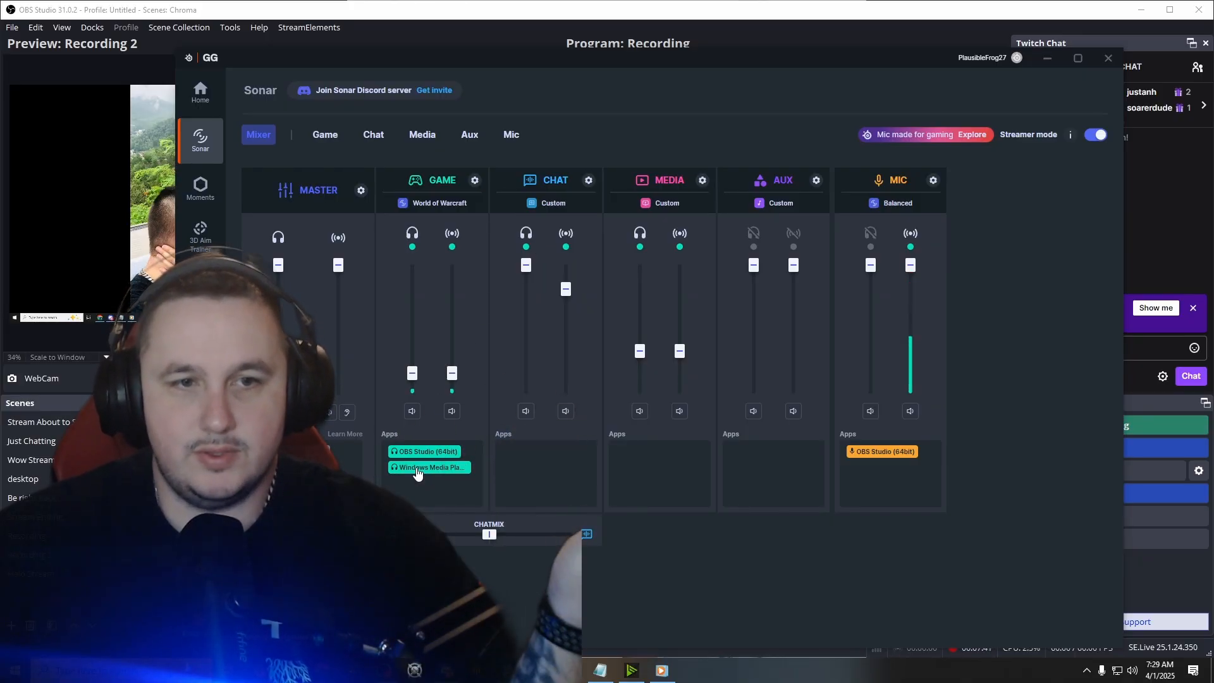
{"action": "left_click_drag", "start_coordinate": [417, 473], "coordinate": [770, 464]}
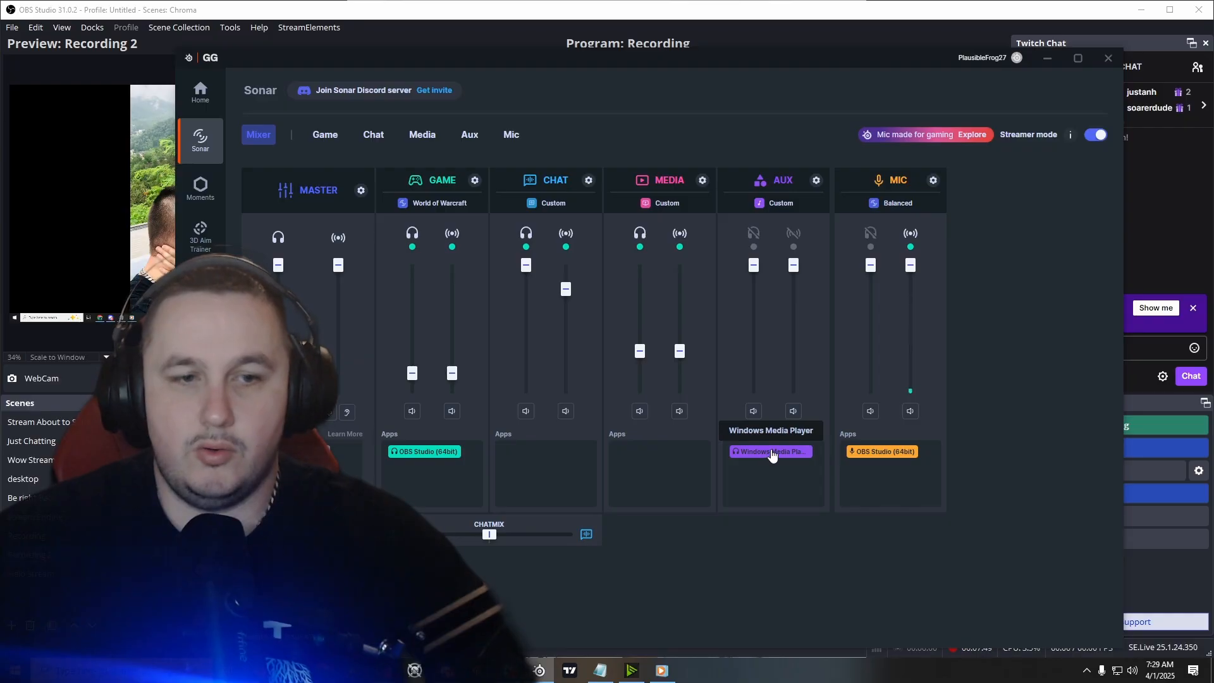
{"action": "left_click_drag", "start_coordinate": [771, 452], "coordinate": [662, 456]}
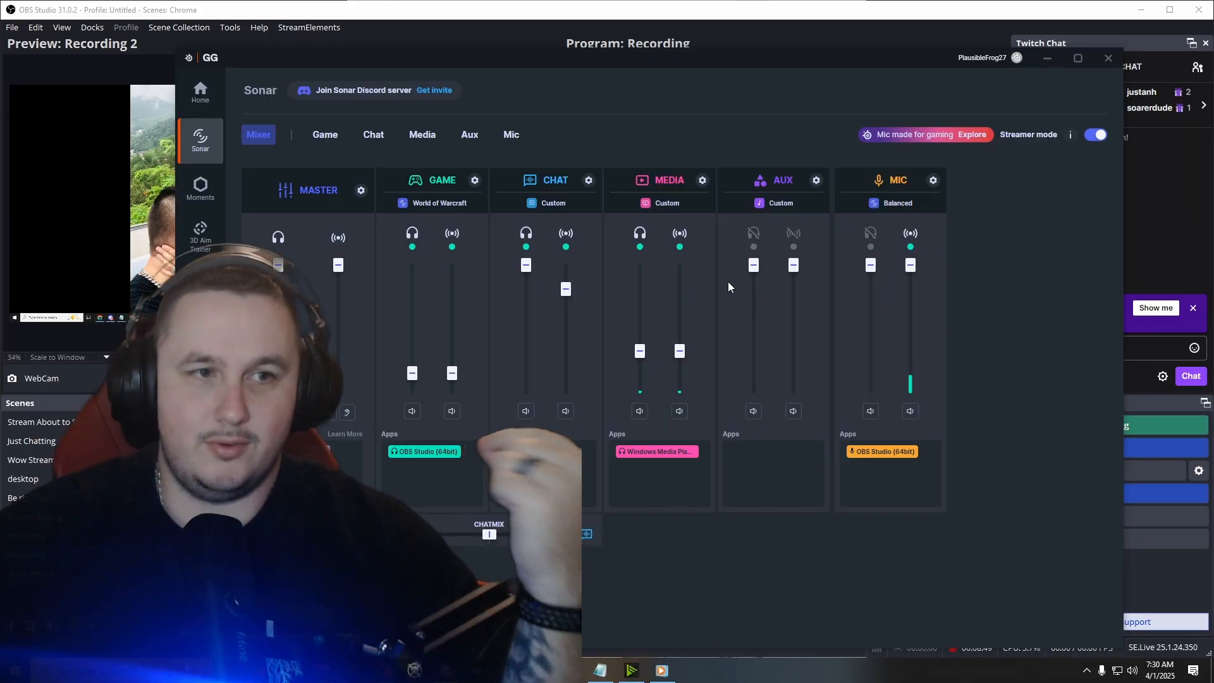
Browse the auto-captured HELLDIVERS 2 clips in SteelSeries Moments, and minimize the GG window
{"action": "left_click", "coordinate": [218, 191]}
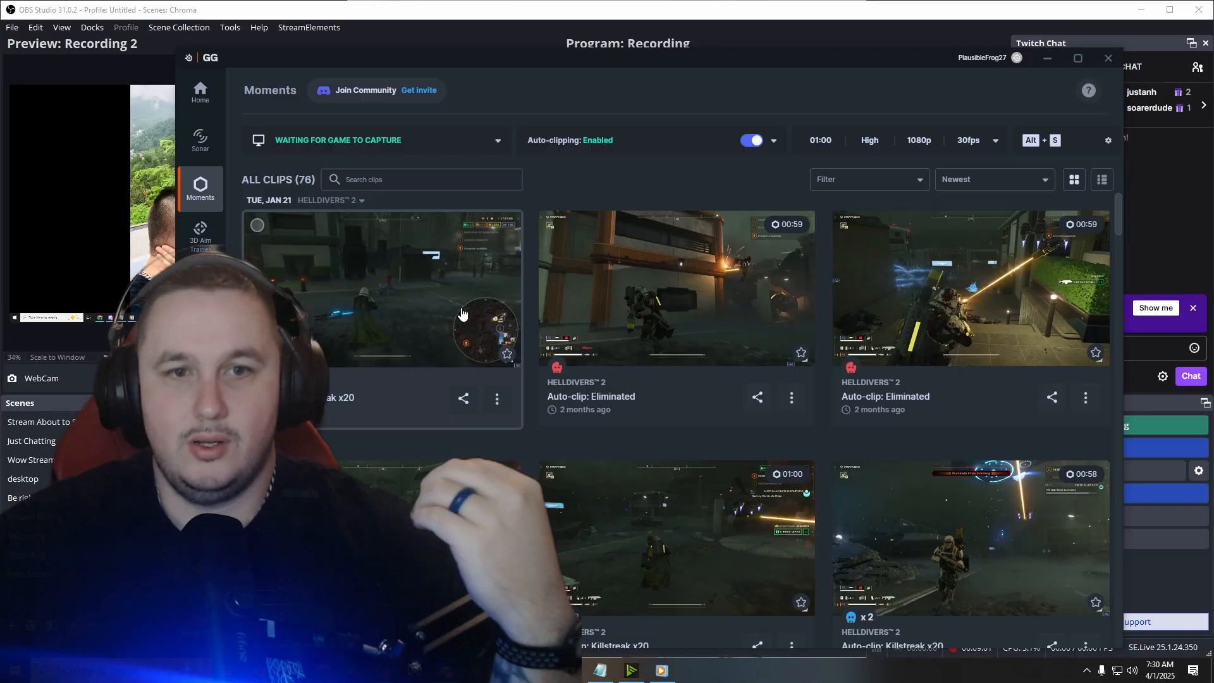
{"action": "scroll", "coordinate": [878, 265], "scroll_direction": "down", "scroll_amount": 1}
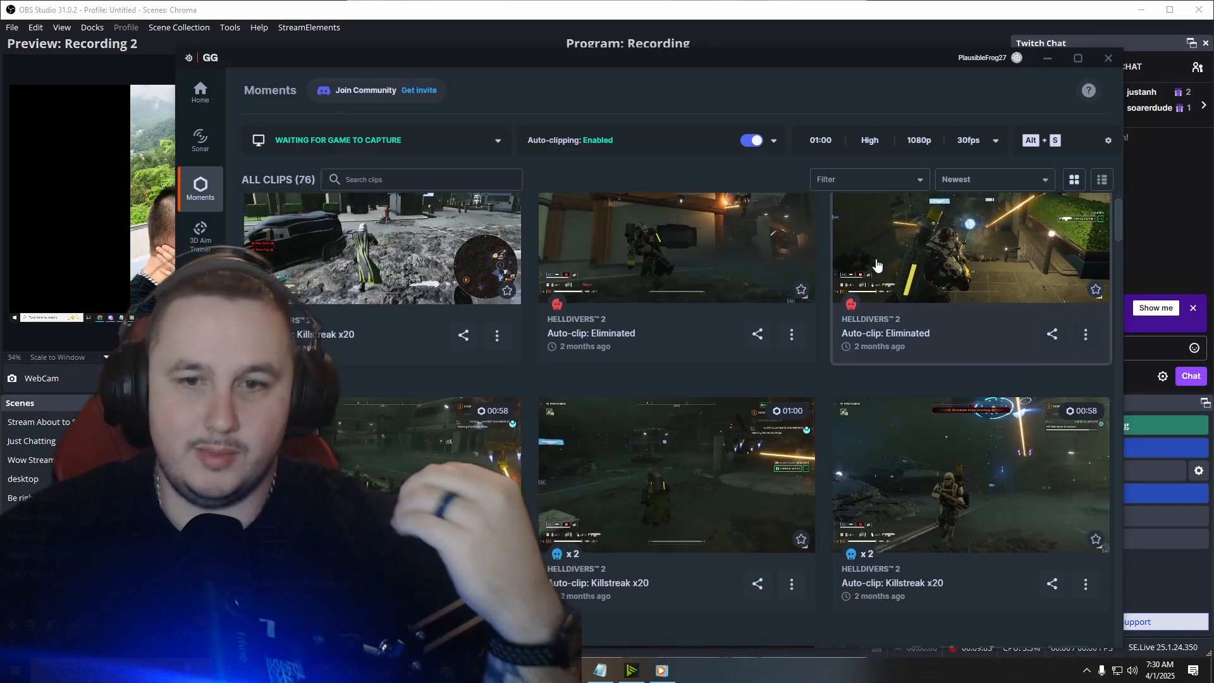
{"action": "scroll", "coordinate": [877, 265], "scroll_direction": "down", "scroll_amount": 5}
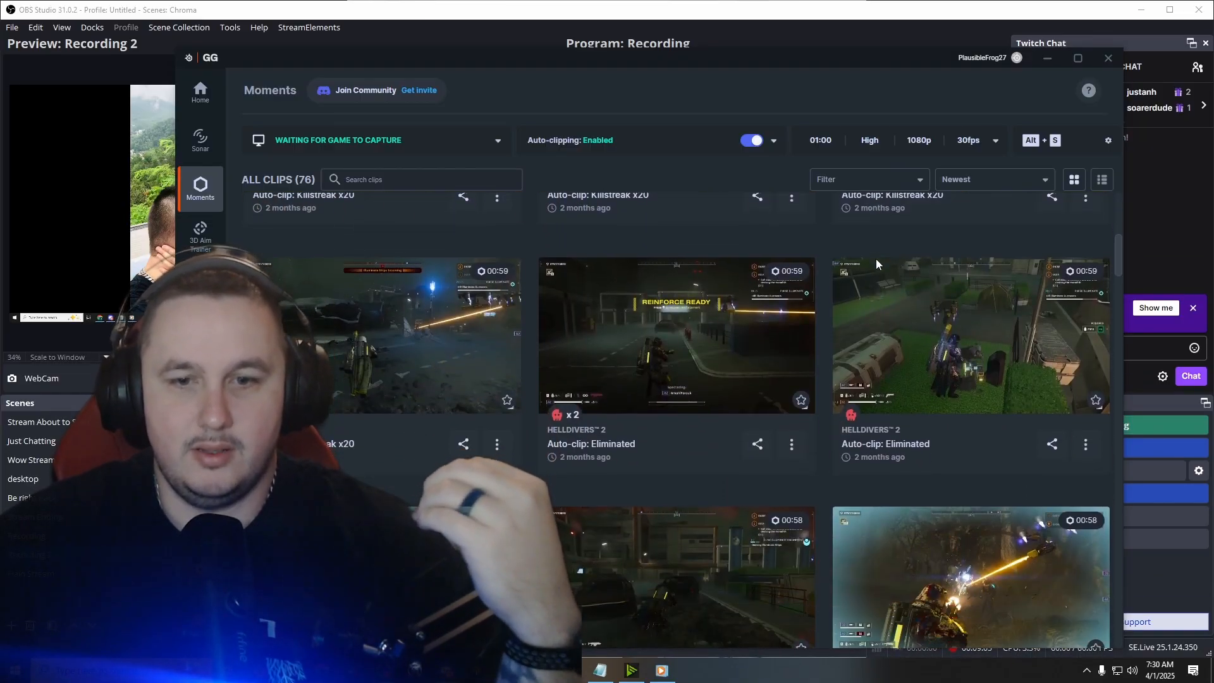
{"action": "scroll", "coordinate": [878, 264], "scroll_direction": "down", "scroll_amount": 6}
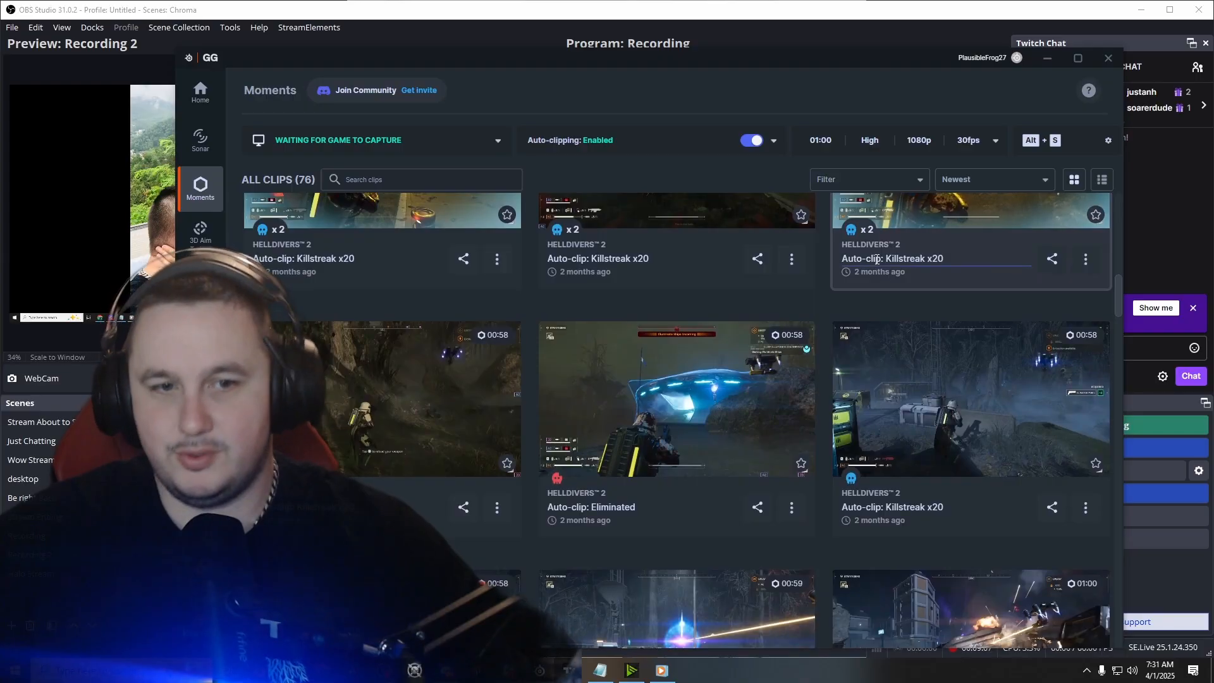
{"action": "scroll", "coordinate": [877, 259], "scroll_direction": "down", "scroll_amount": 4}
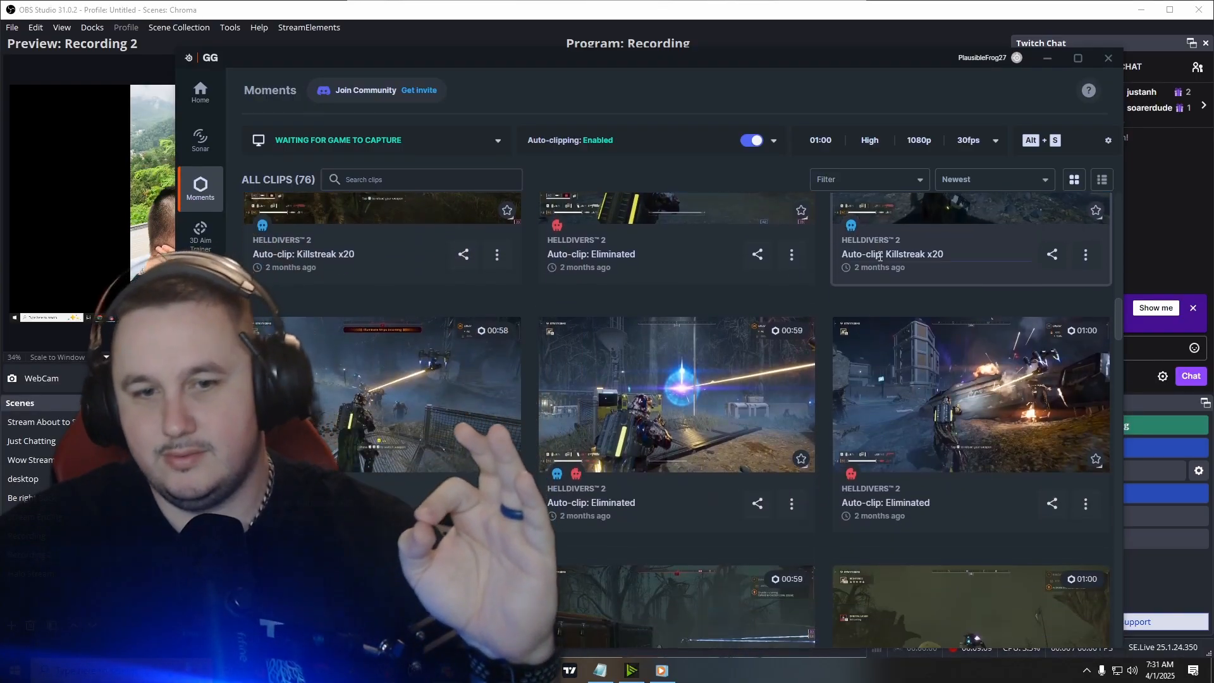
{"action": "scroll", "coordinate": [879, 256], "scroll_direction": "down", "scroll_amount": 3}
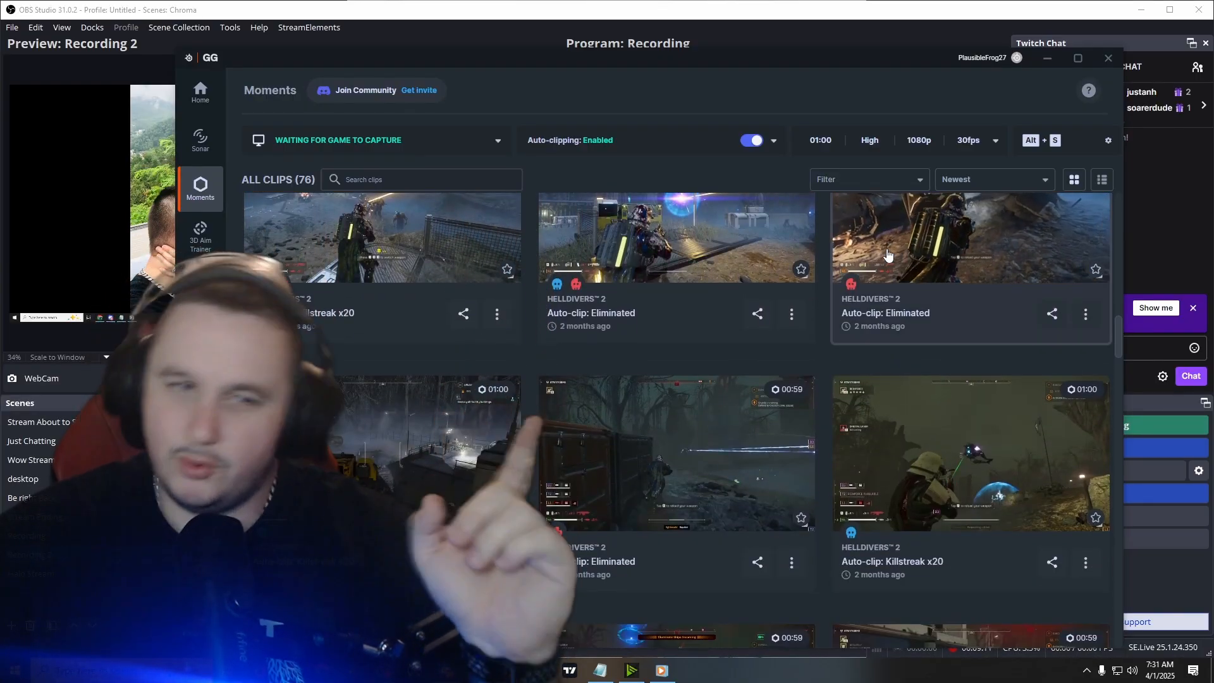
{"action": "scroll", "coordinate": [879, 259], "scroll_direction": "up", "scroll_amount": 3}
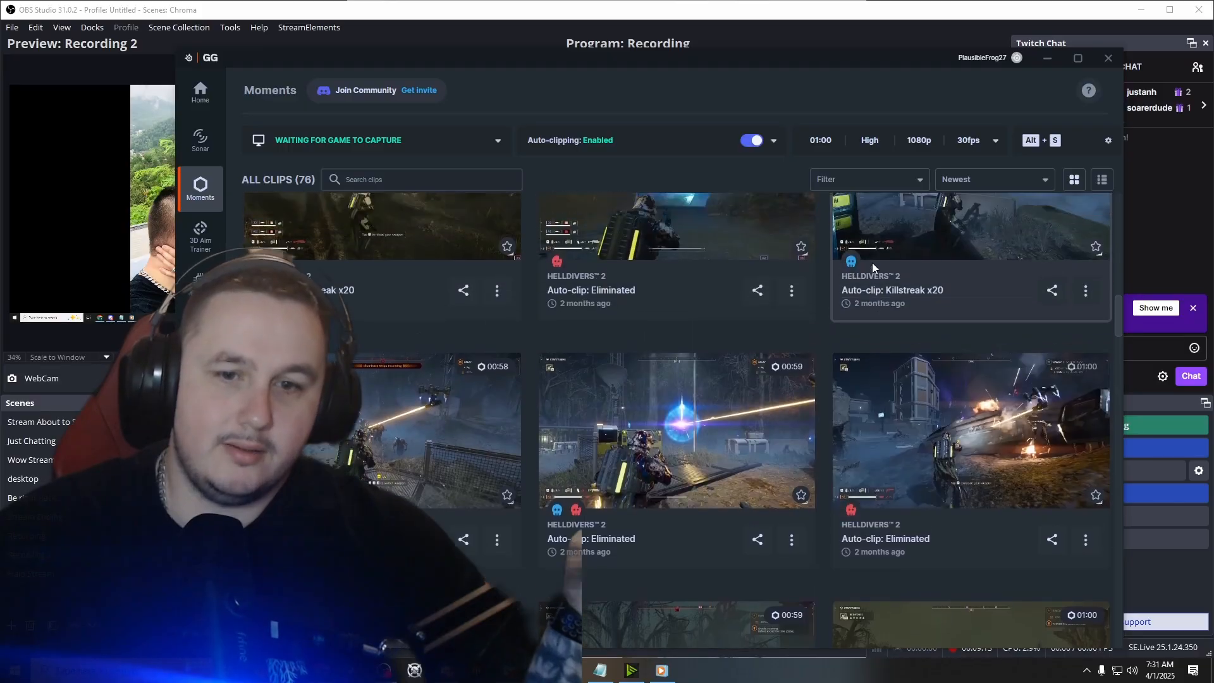
{"action": "scroll", "coordinate": [872, 263], "scroll_direction": "down", "scroll_amount": 4}
{"action": "scroll", "coordinate": [844, 282], "scroll_direction": "up", "scroll_amount": 4}
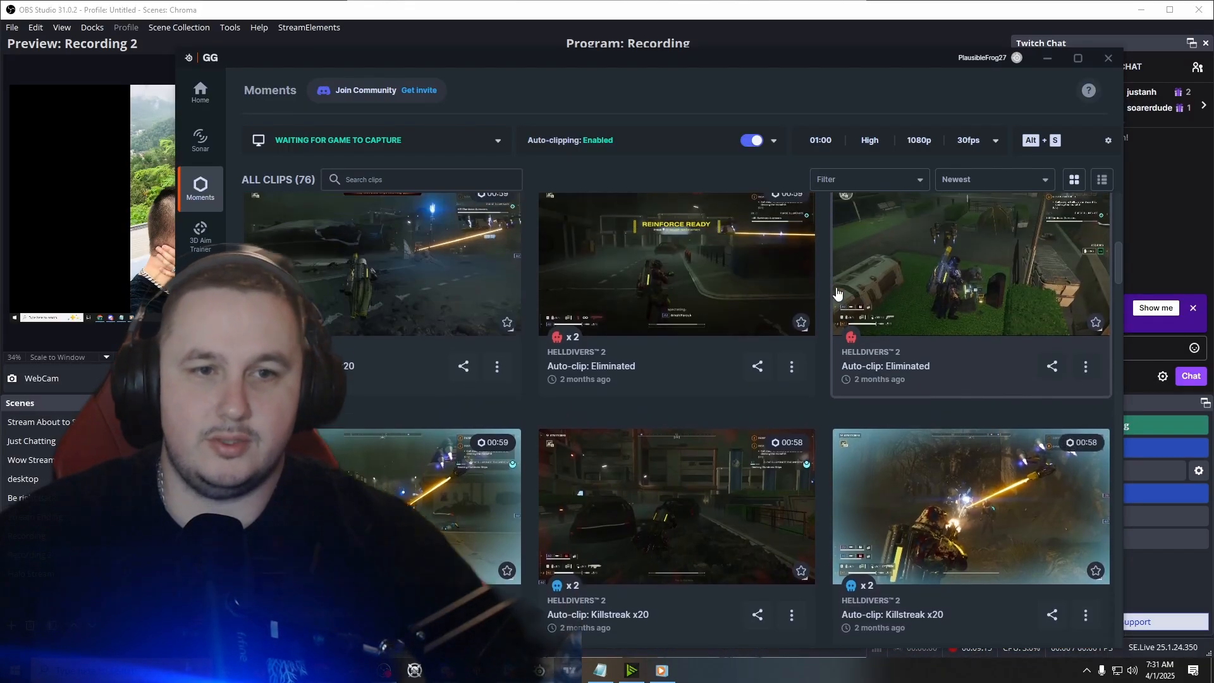
{"action": "scroll", "coordinate": [822, 304], "scroll_direction": "up", "scroll_amount": 5}
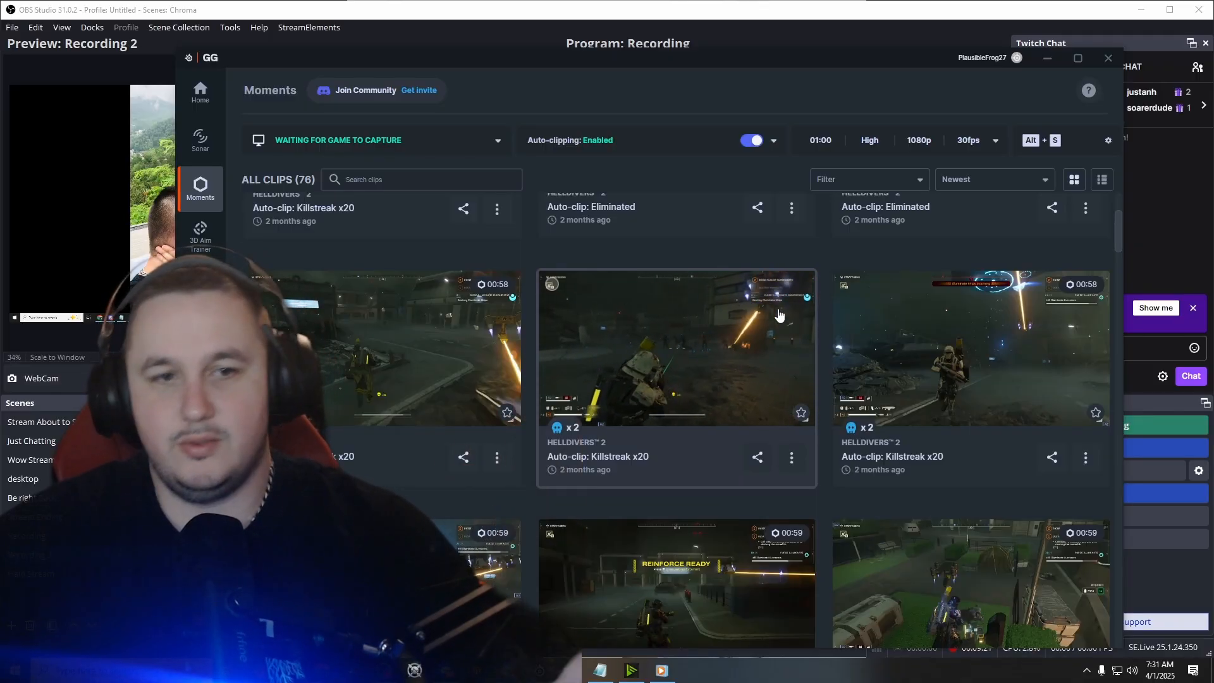
{"action": "scroll", "coordinate": [784, 317], "scroll_direction": "up", "scroll_amount": 3}
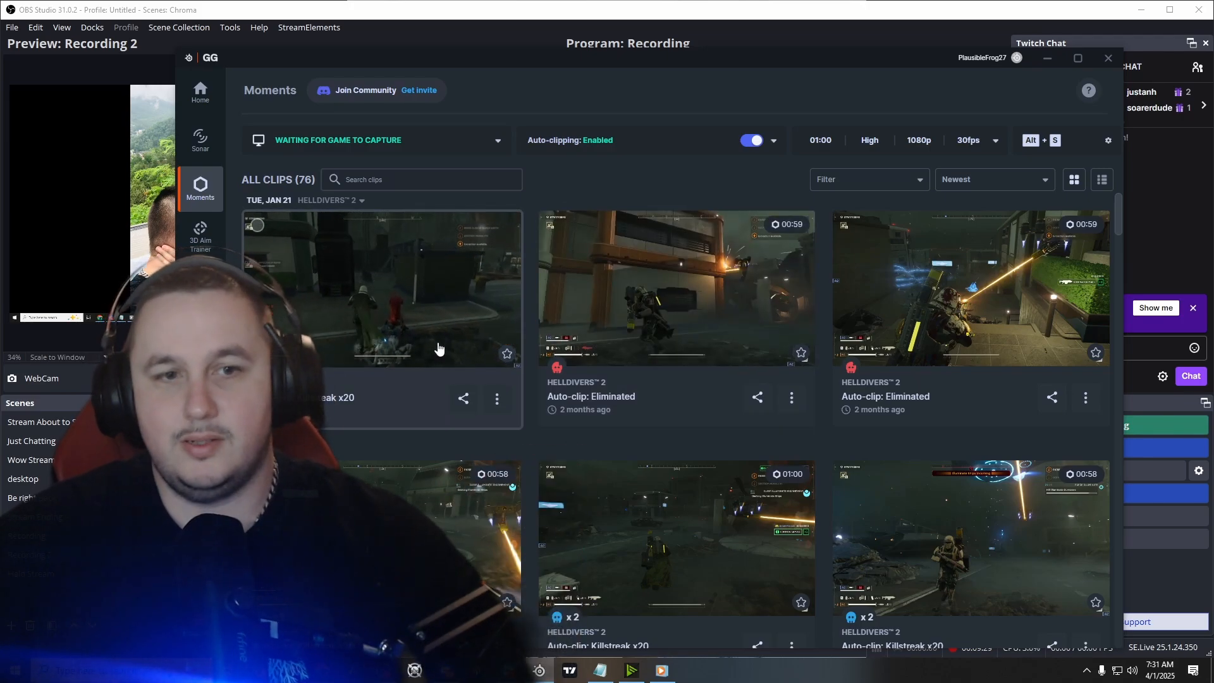
{"action": "left_click", "coordinate": [1048, 58]}
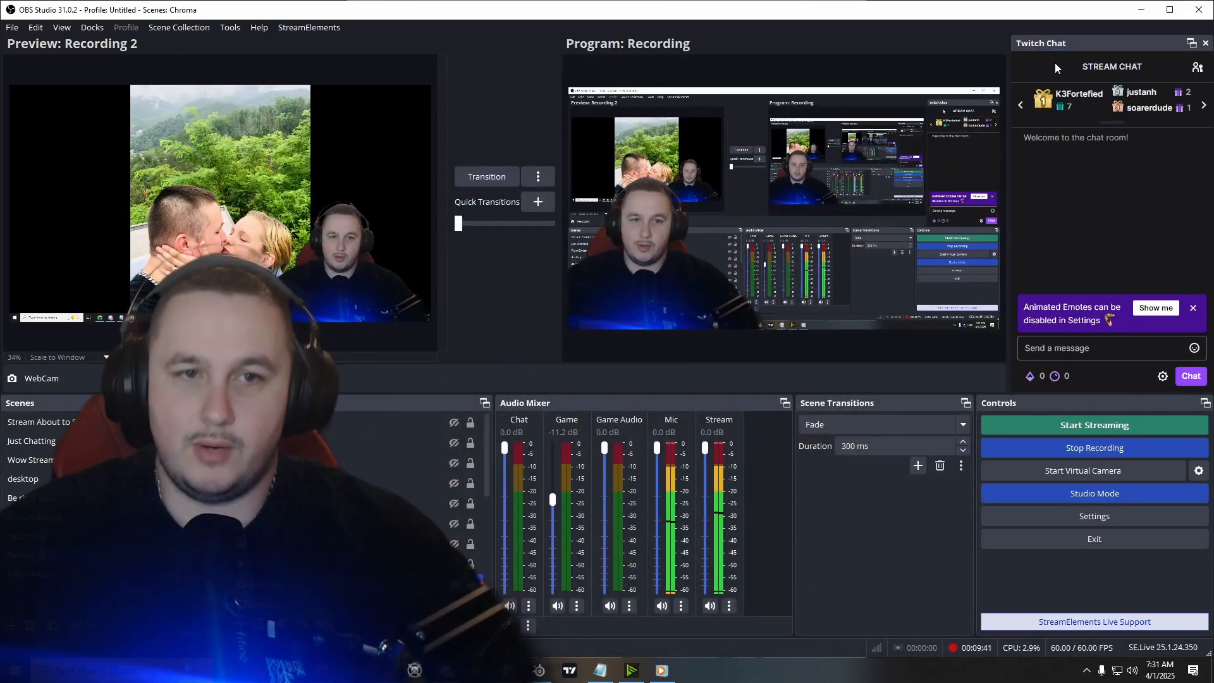